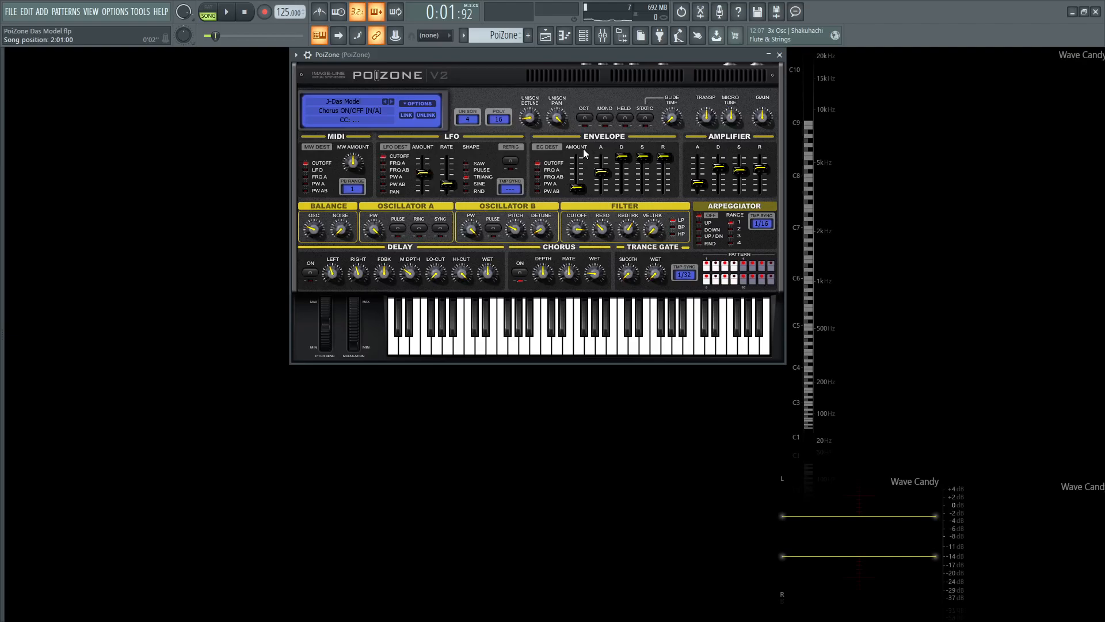
Audition the patch while glancing at the mixer and arrangement, then return to PoiZone.
key("space")
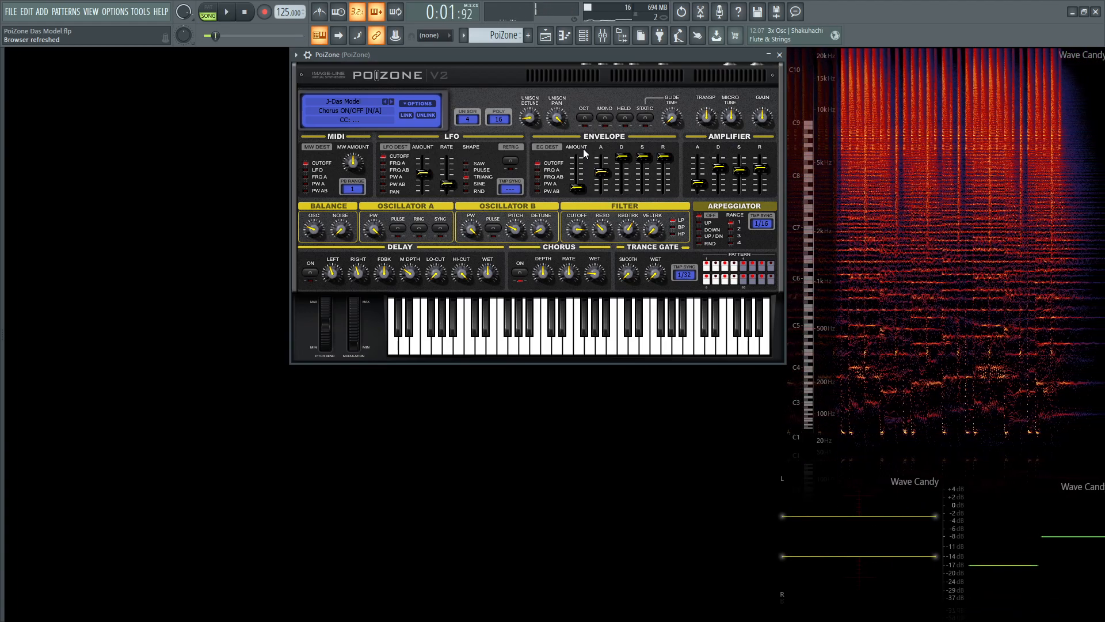
key("F9")
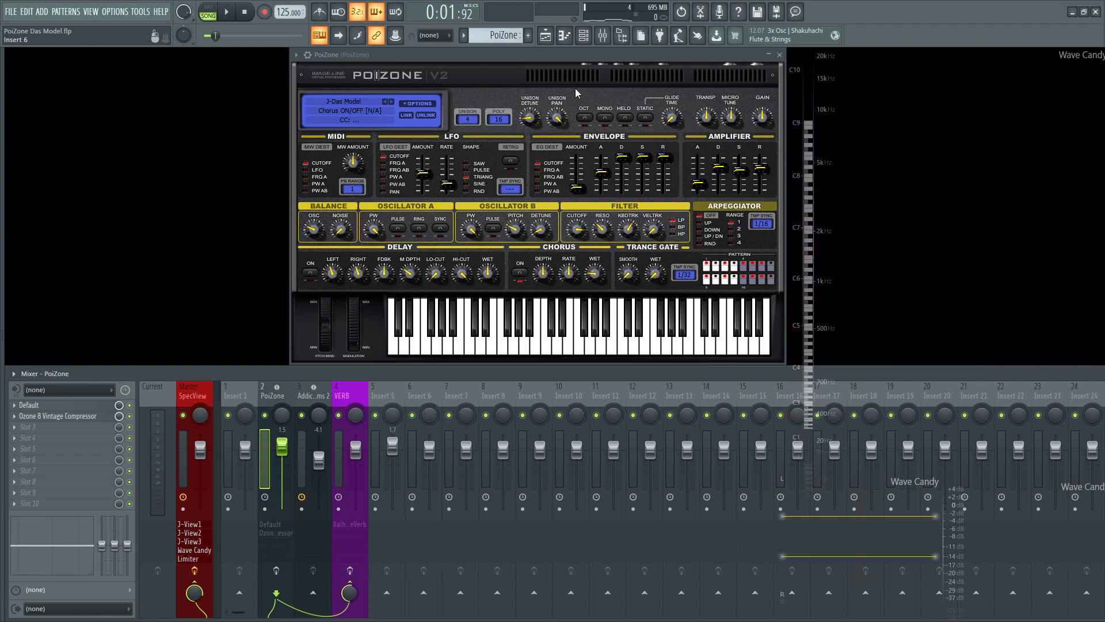
key("F5")
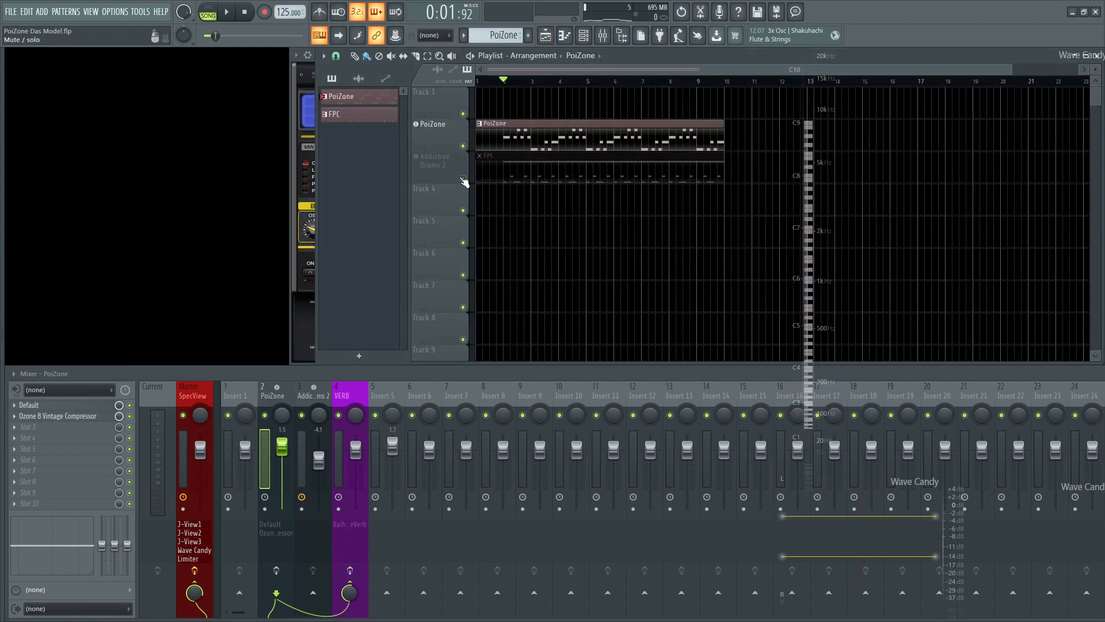
key("F9")
key("F5")
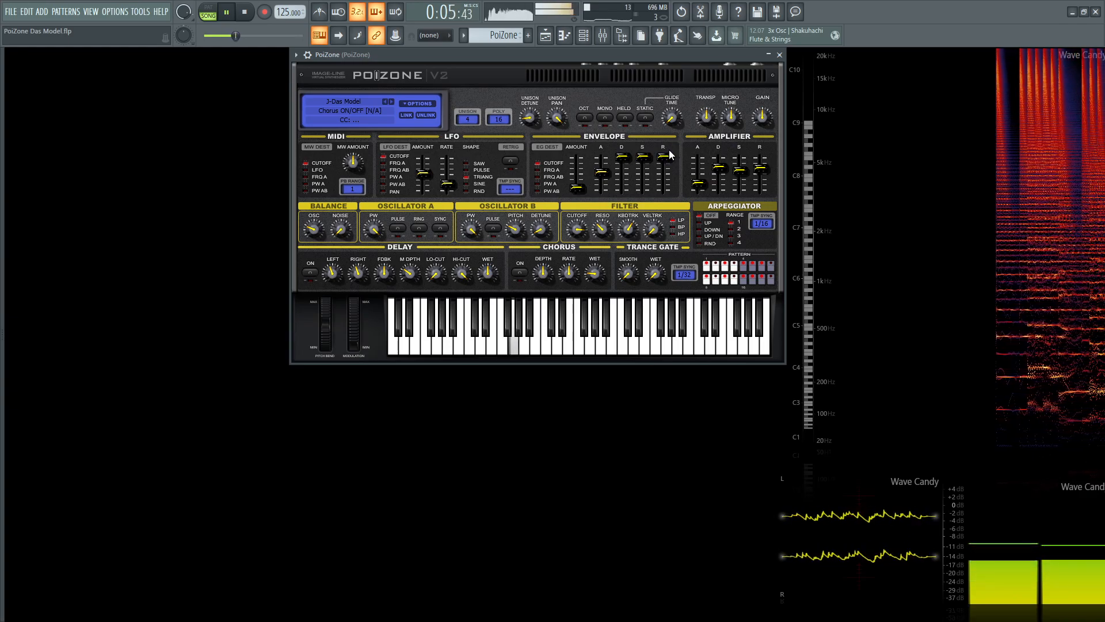
key("space")
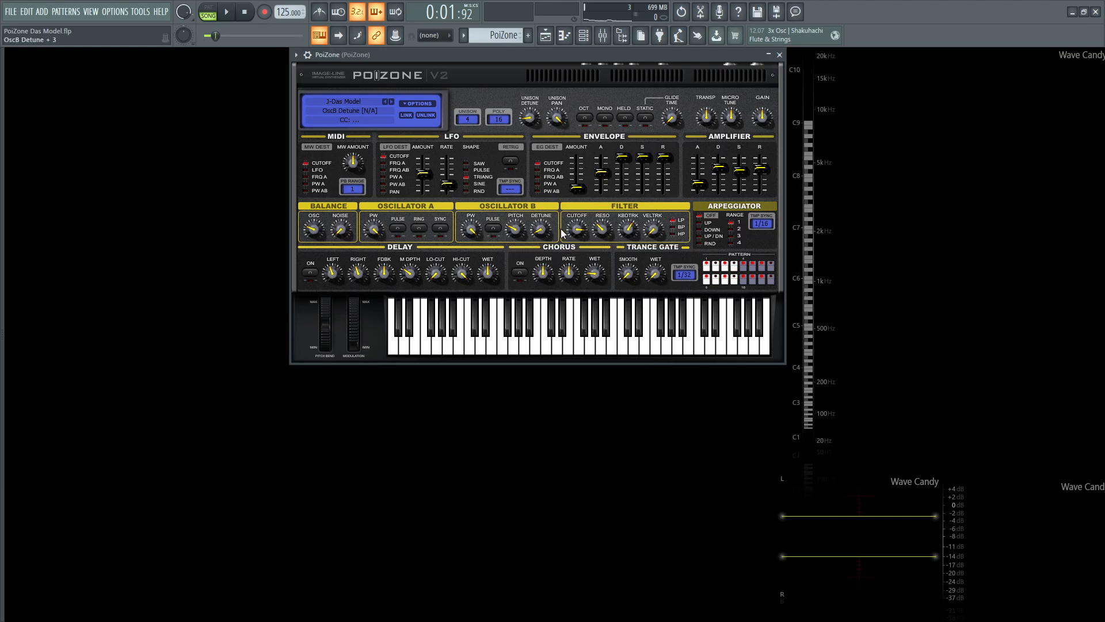
Set PoiZone's oscillator balance to 24 % and play briefly to hear it.
left_click_drag(319, 231, 319, 229)
key("space")
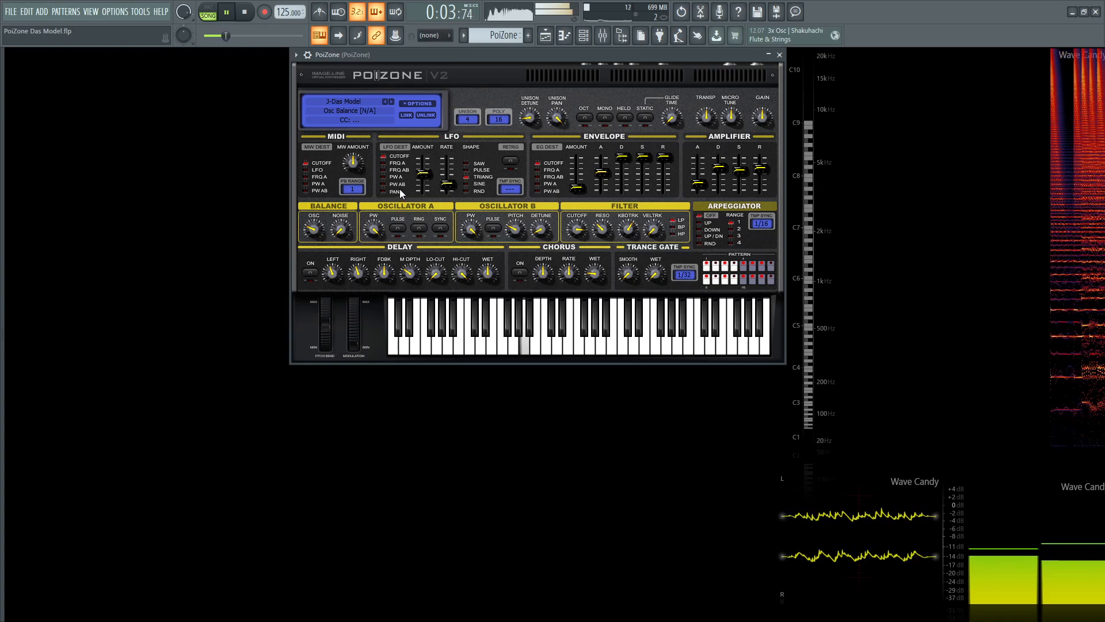
key("space")
Reduce unison to a single voice and toggle the LFO tempo sync, auditioning the sound.
left_click(467, 119)
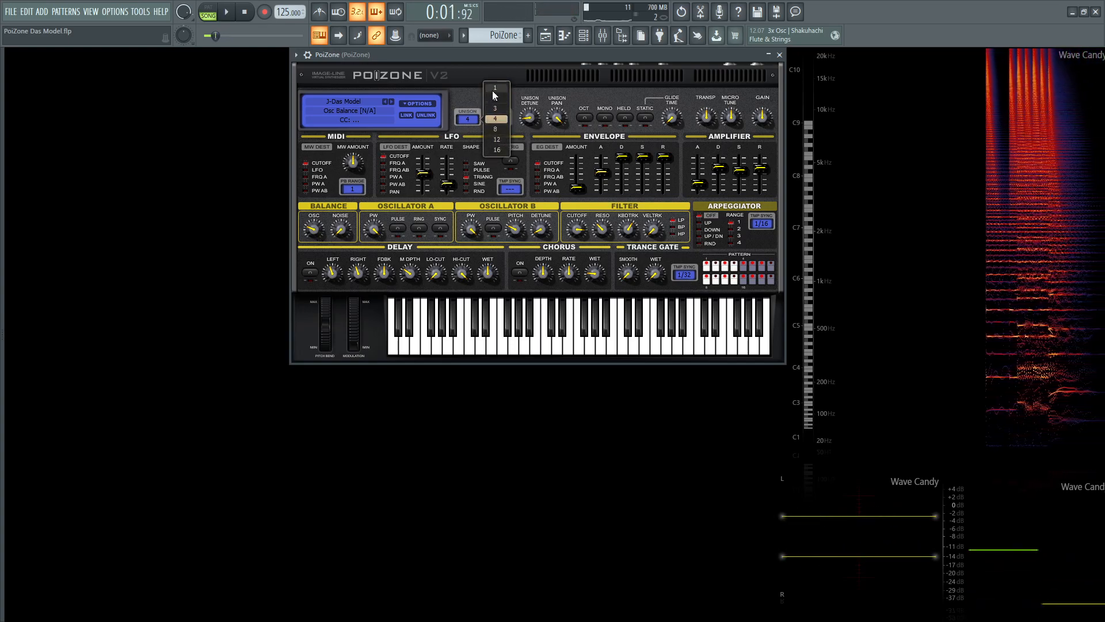
left_click(492, 91)
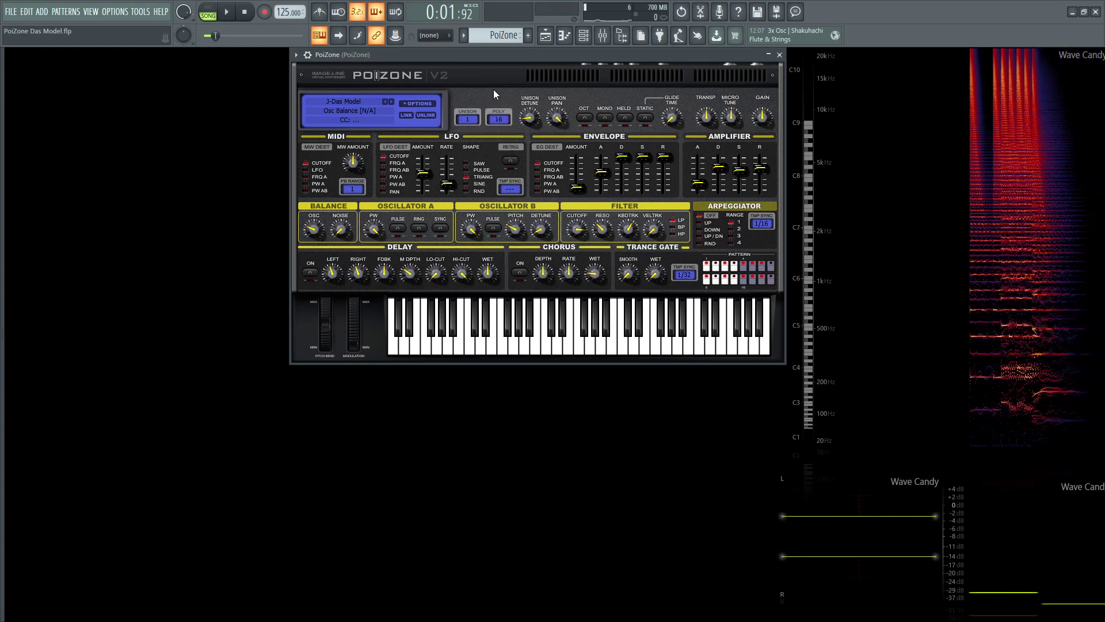
left_click(507, 191)
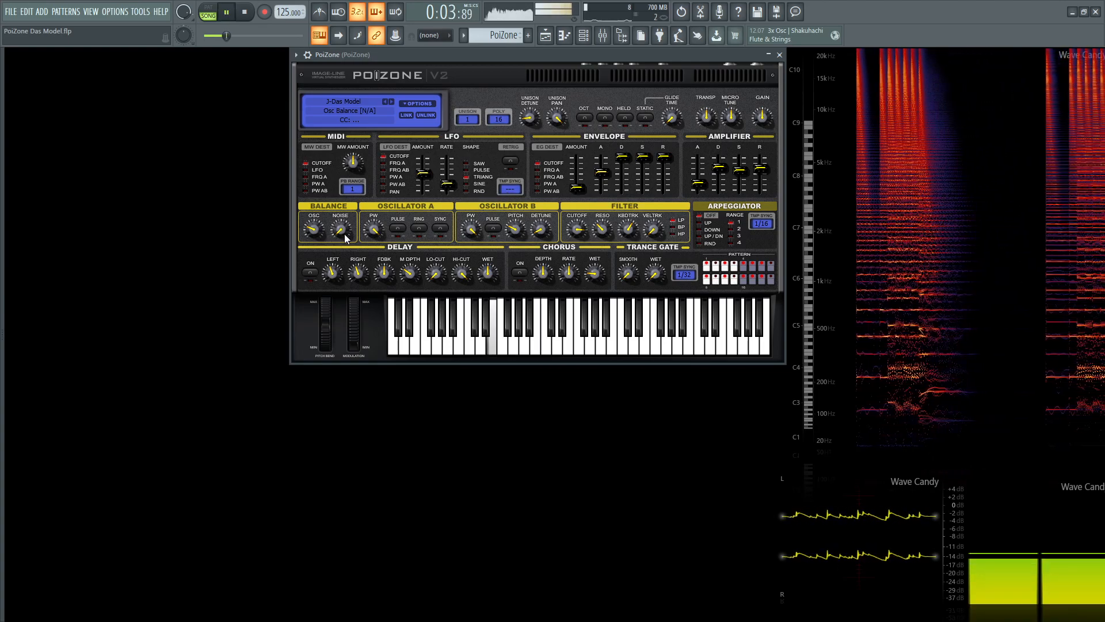
key("space")
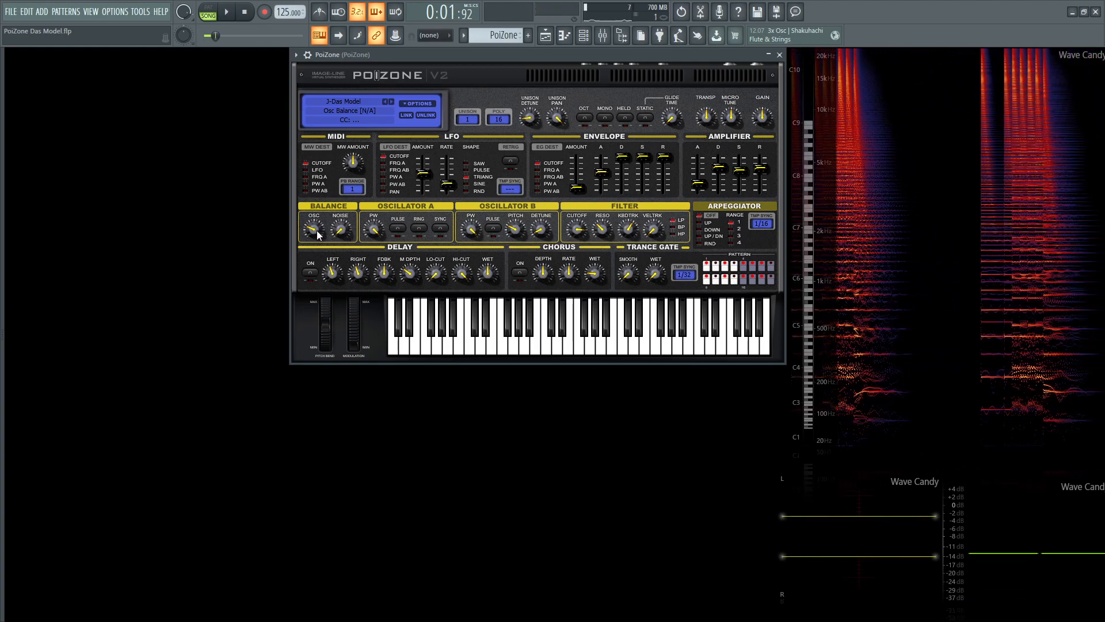
key("space")
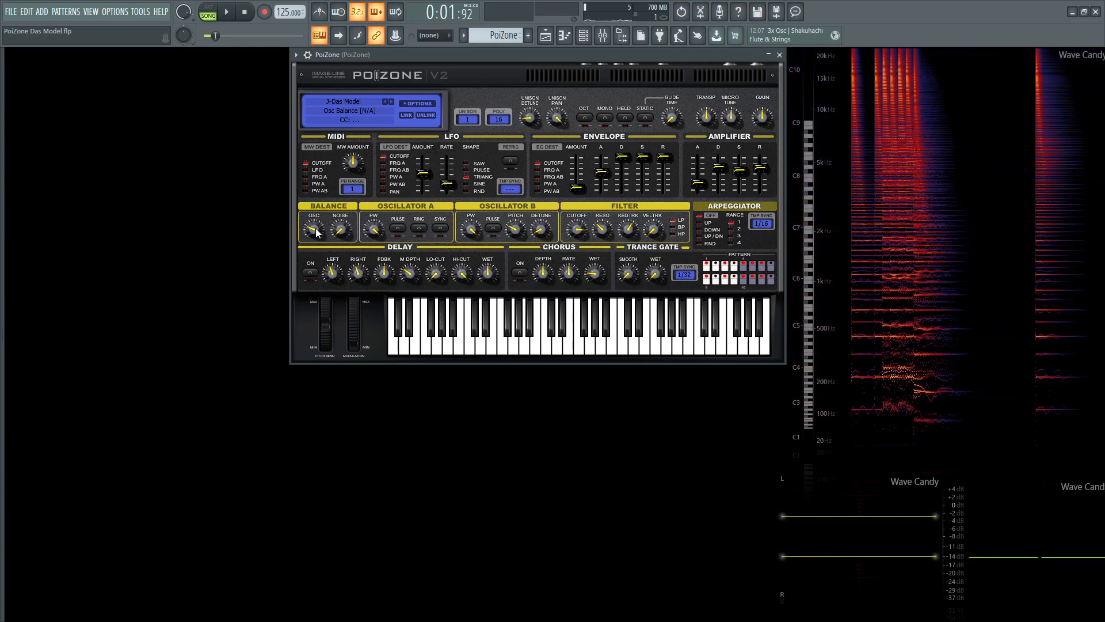
key("space")
Try the oscillator balance at 73 % and 59 % by ear, settling back at 24 %.
left_click(315, 228)
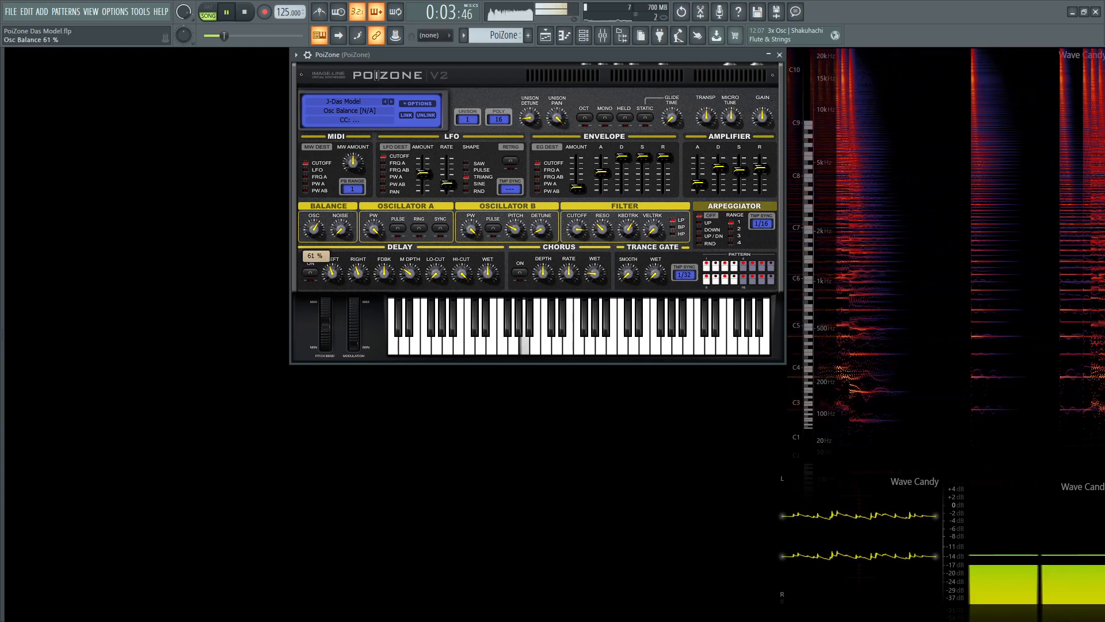
left_click_drag(315, 228, 315, 221)
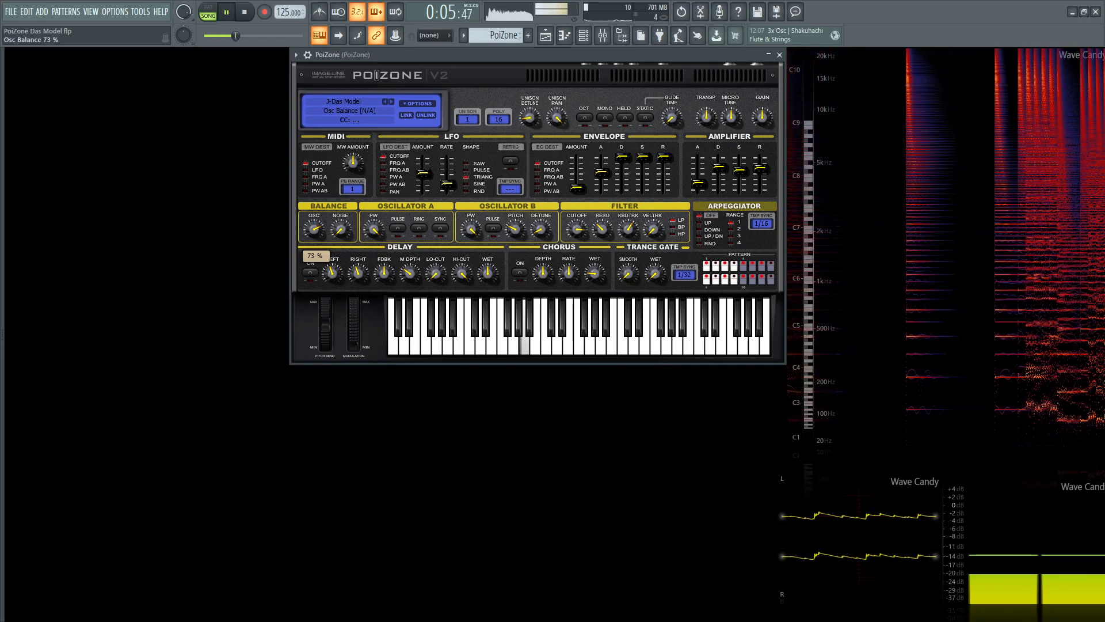
key("space")
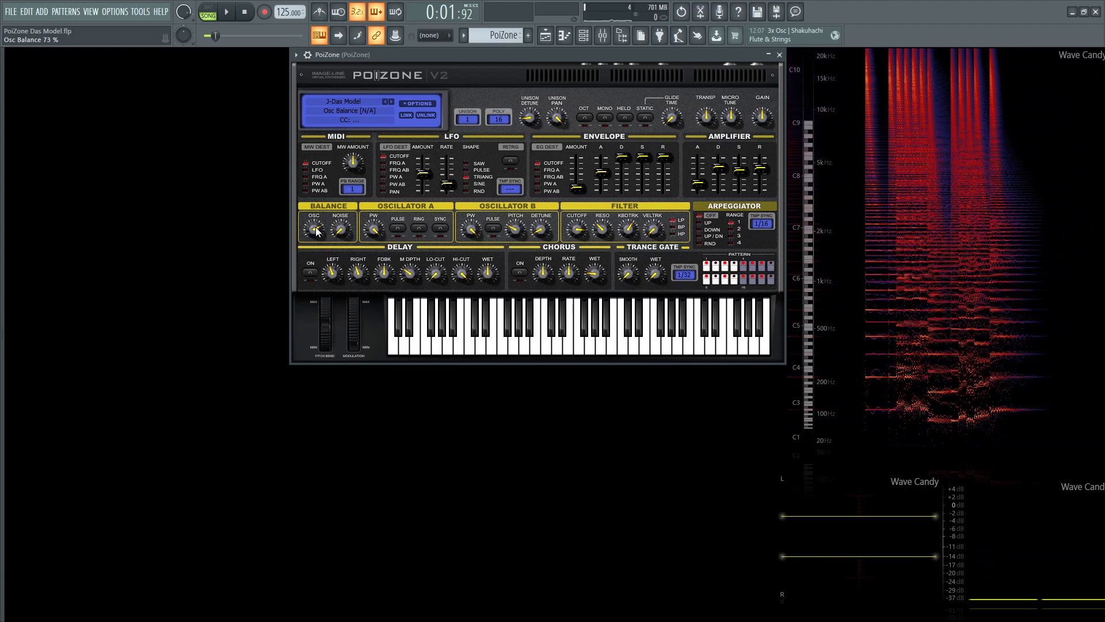
left_click_drag(315, 230, 316, 243)
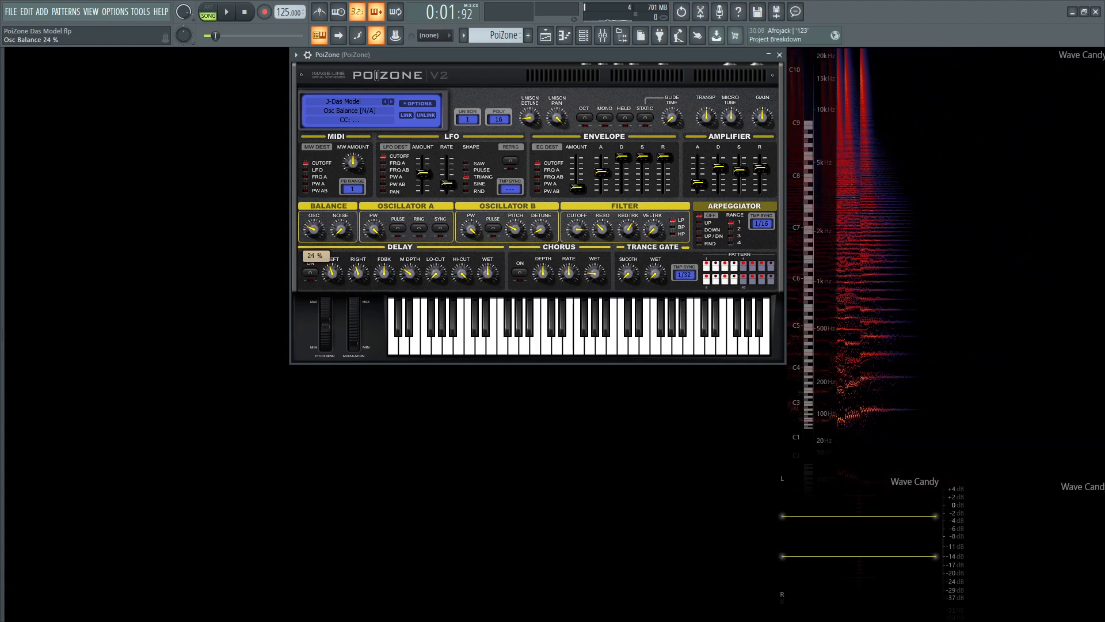
key("space")
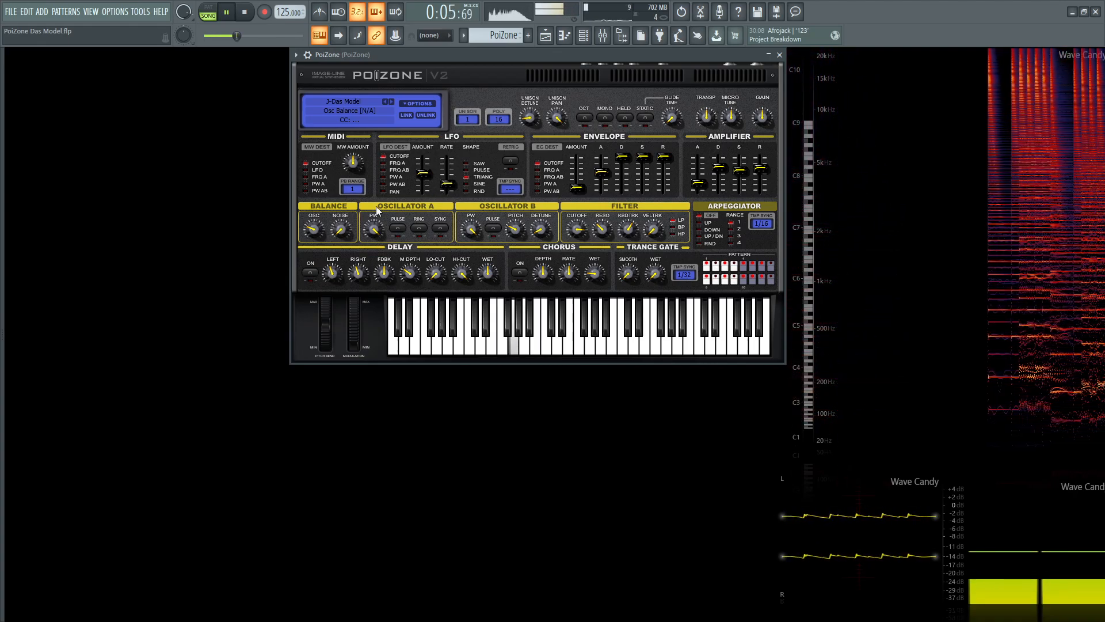
key("space")
key("space")
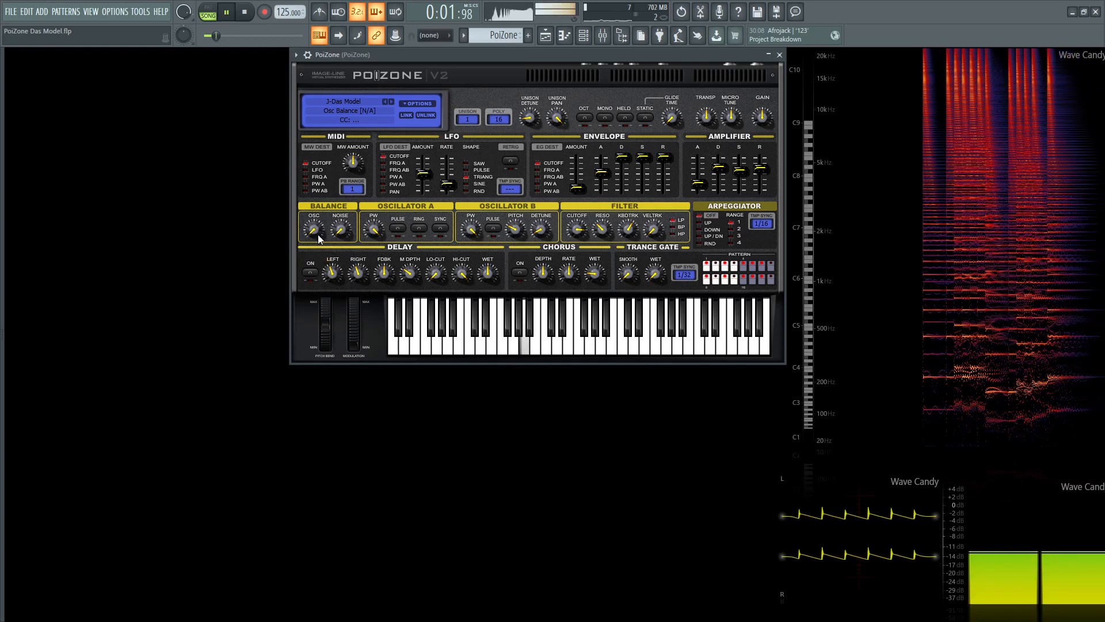
key("space")
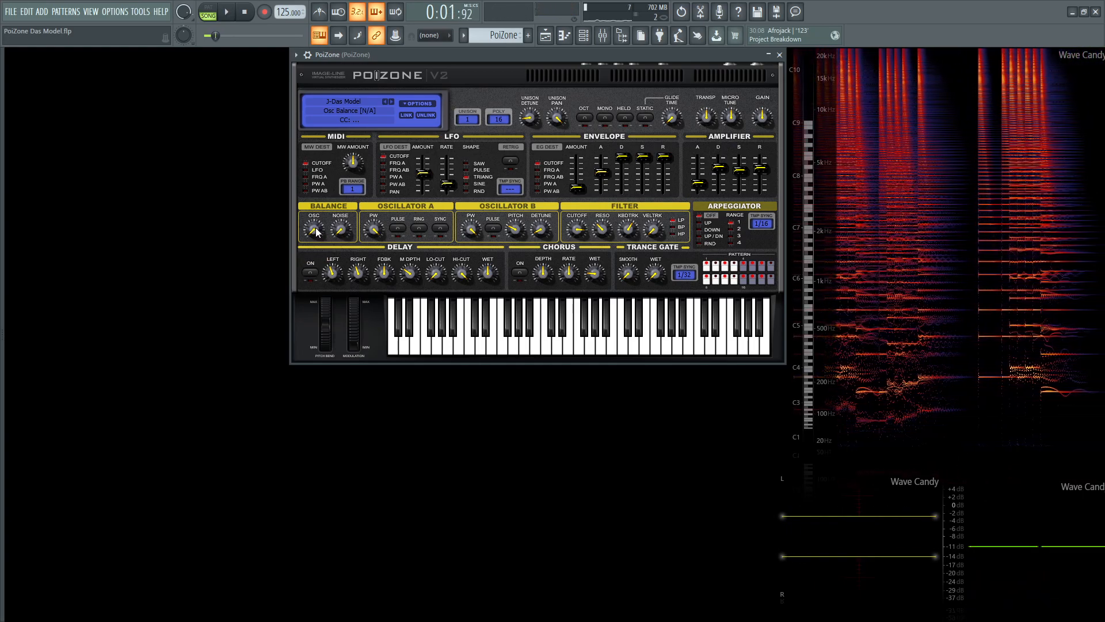
key("space")
left_click_drag(312, 229, 312, 221)
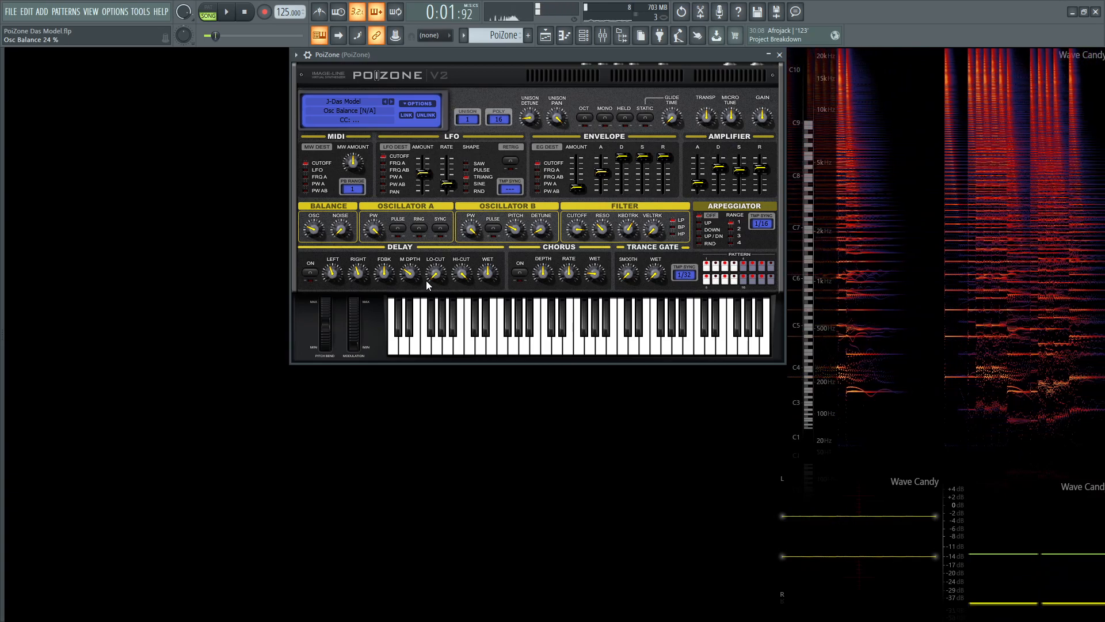
Compare unison at four voices and one voice during playback, leaving it at four.
left_click(498, 119)
left_click(503, 117)
mouse_move(529, 117)
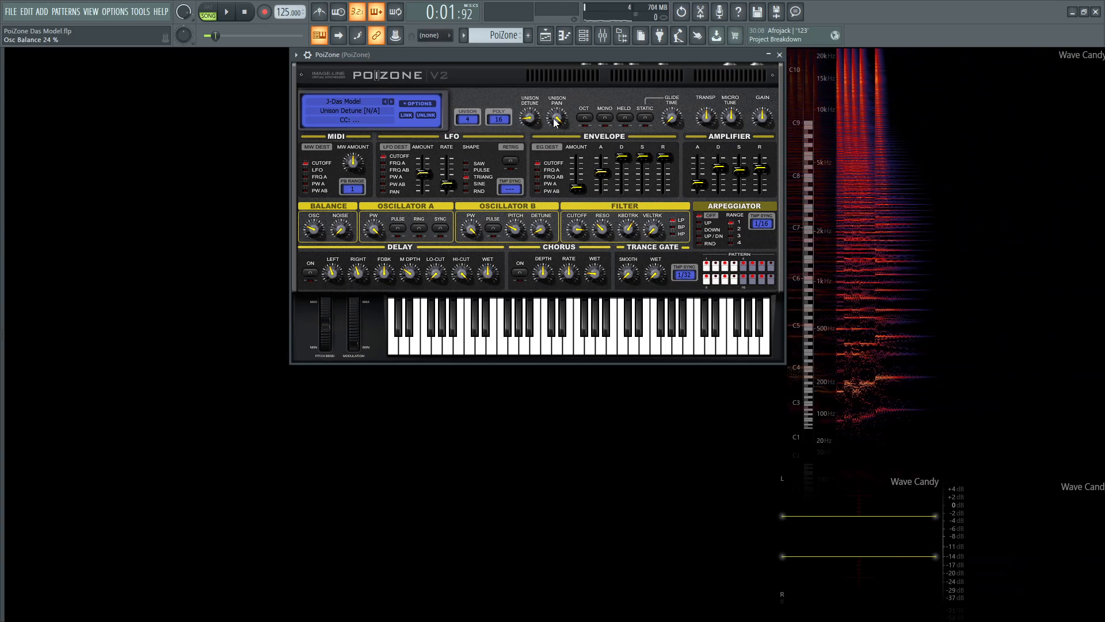
left_click(495, 88)
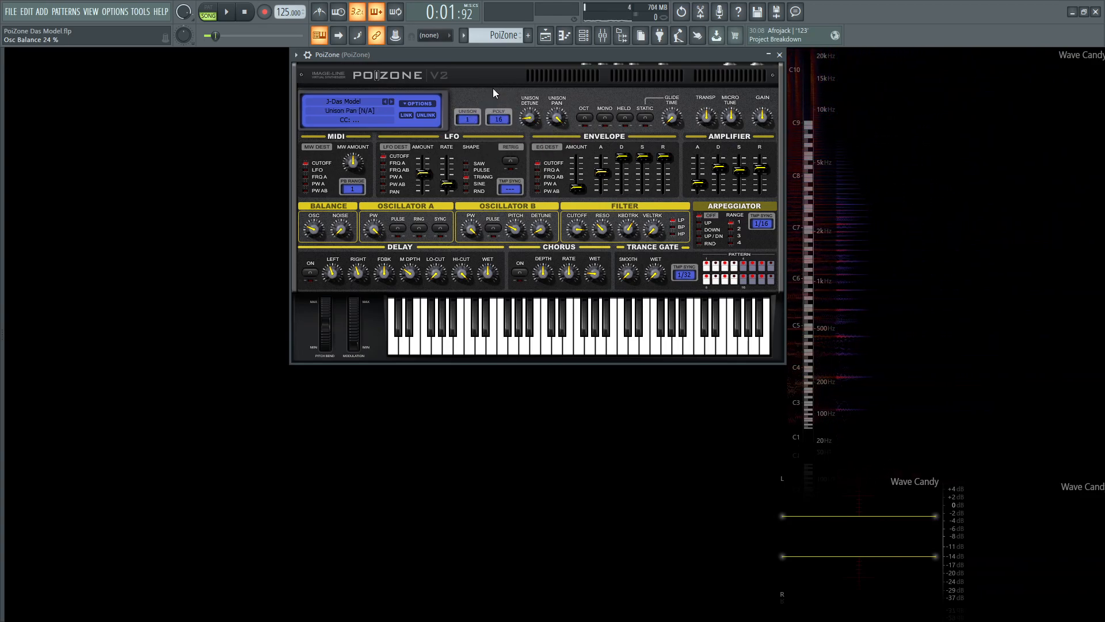
key("space")
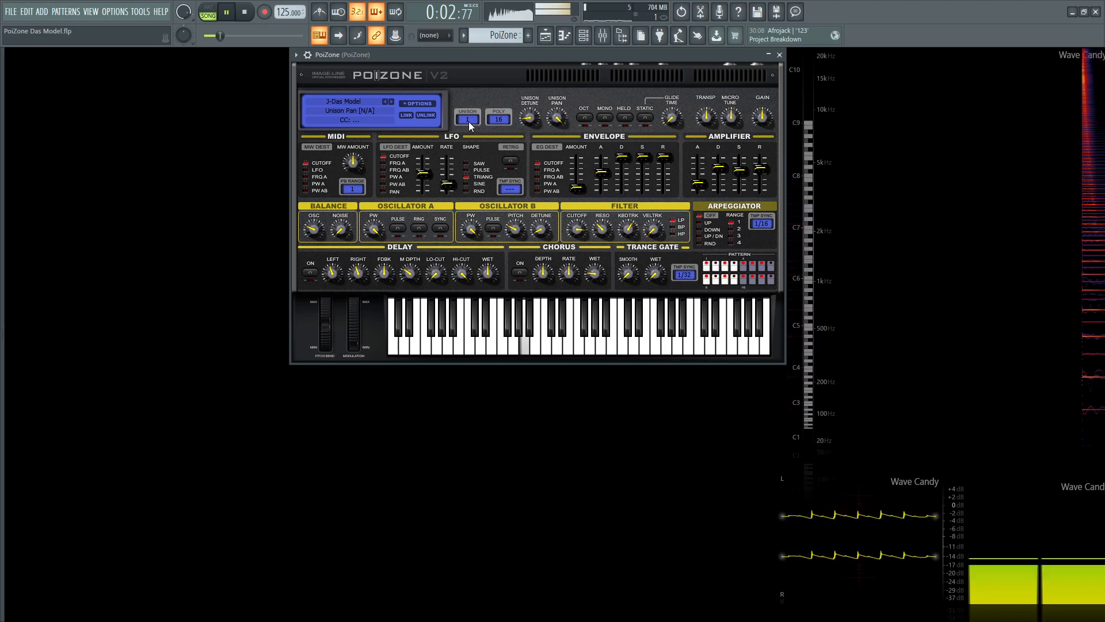
left_click(497, 119)
left_click(497, 119)
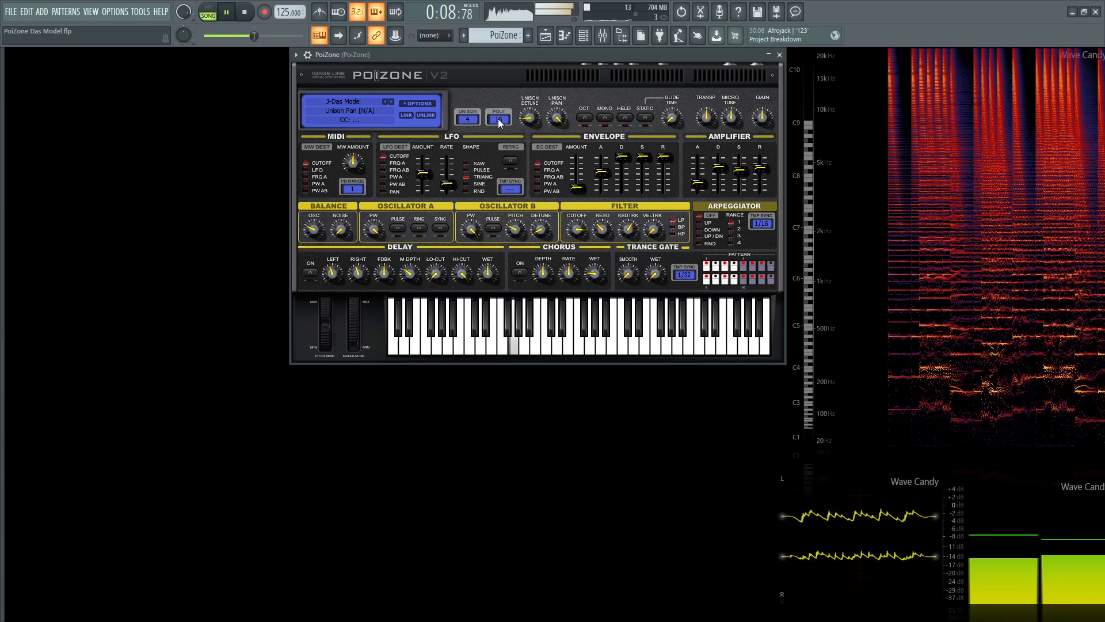
key("space")
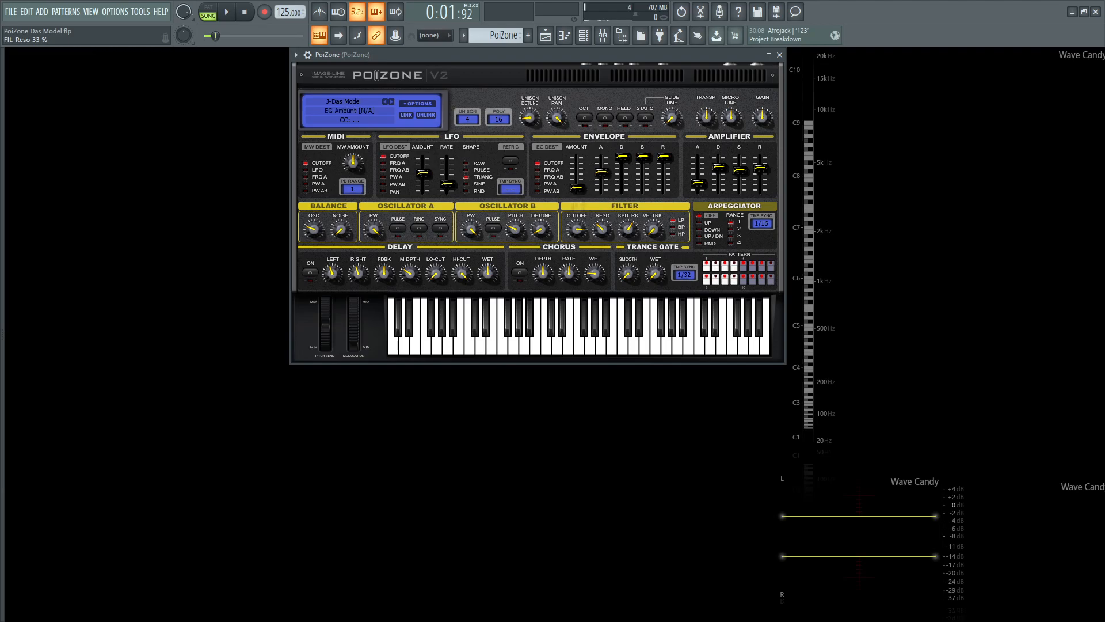
Lower the filter envelope amount to about -44% and audition the envelope changes.
mouse_move(576, 186)
key("space")
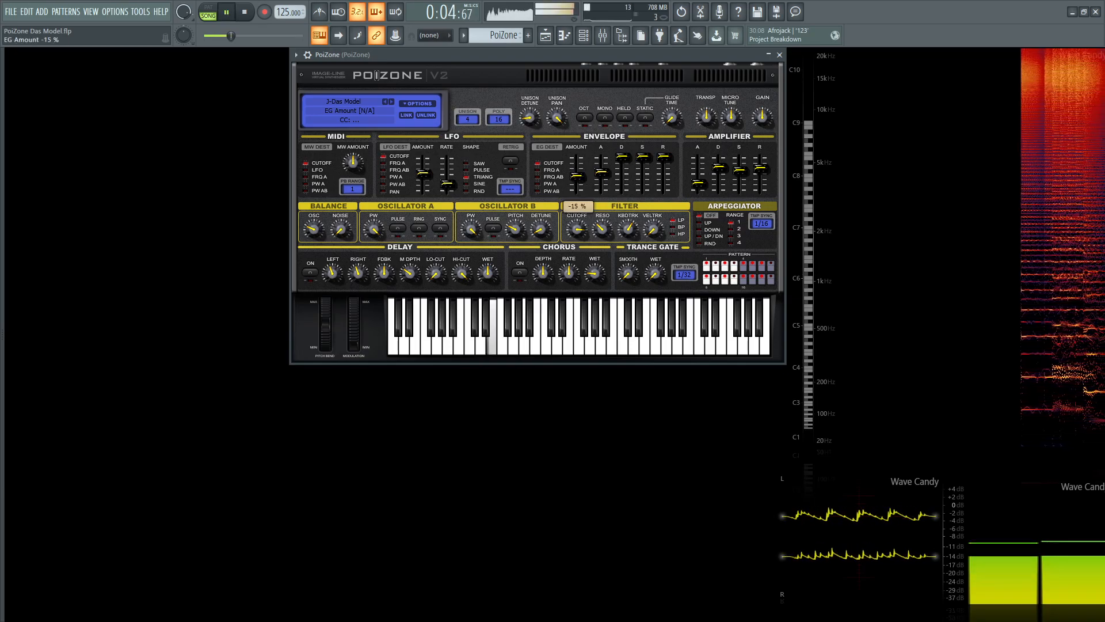
left_click_drag(581, 172, 581, 184)
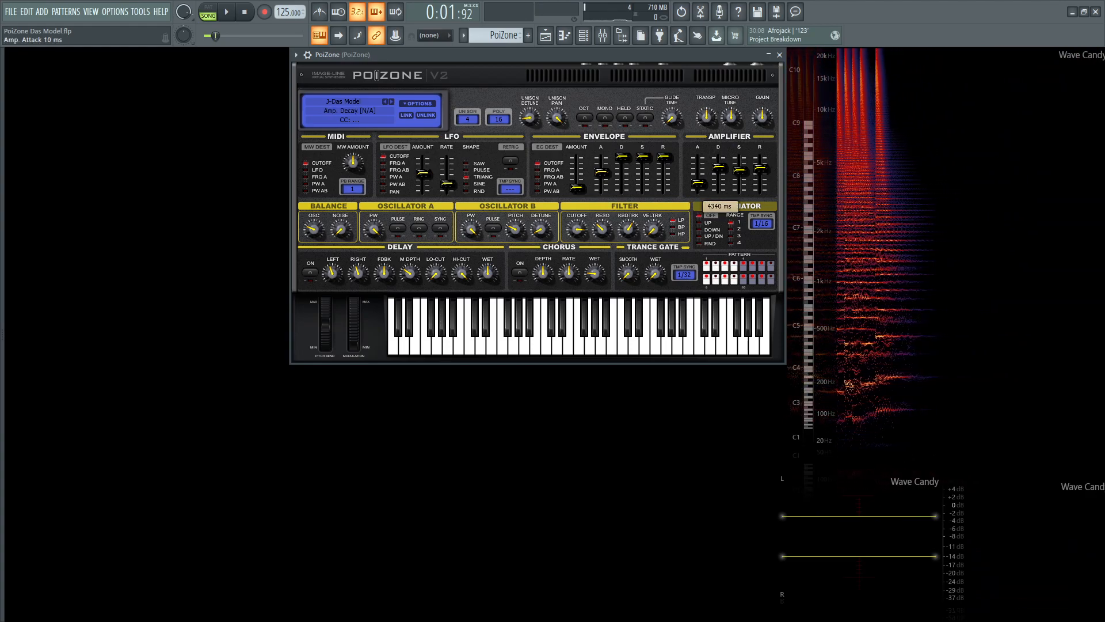
mouse_move(719, 169)
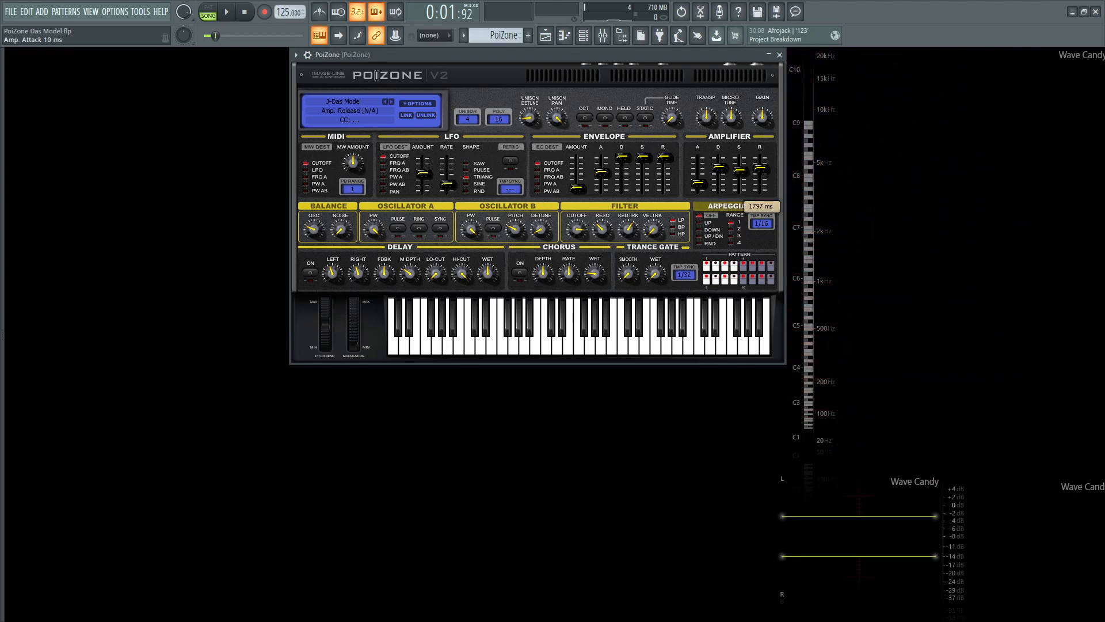
key("space")
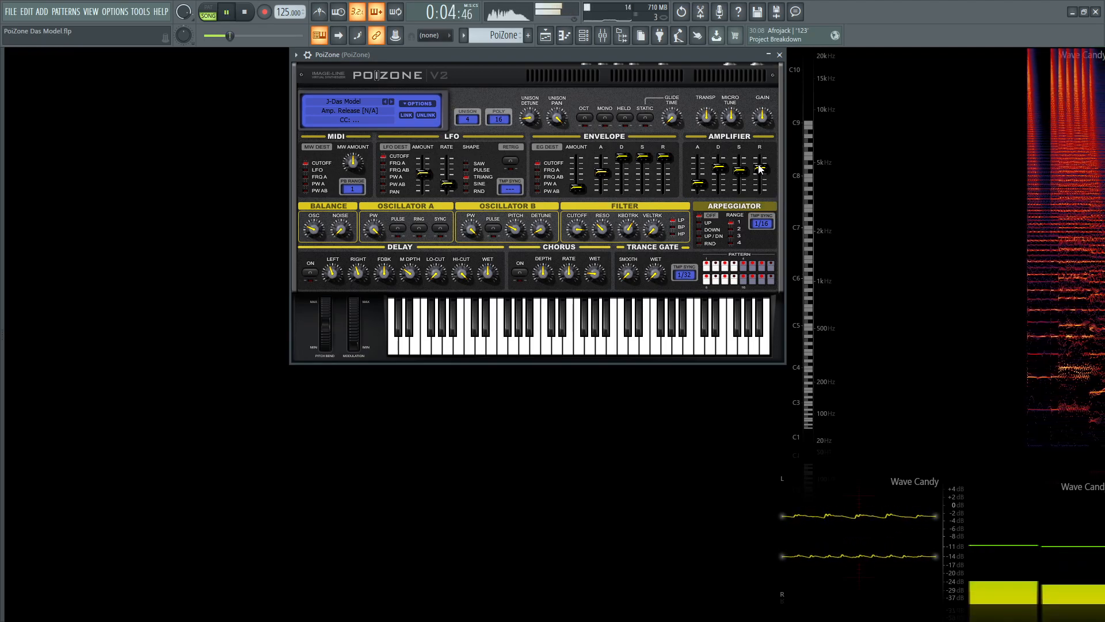
key("space")
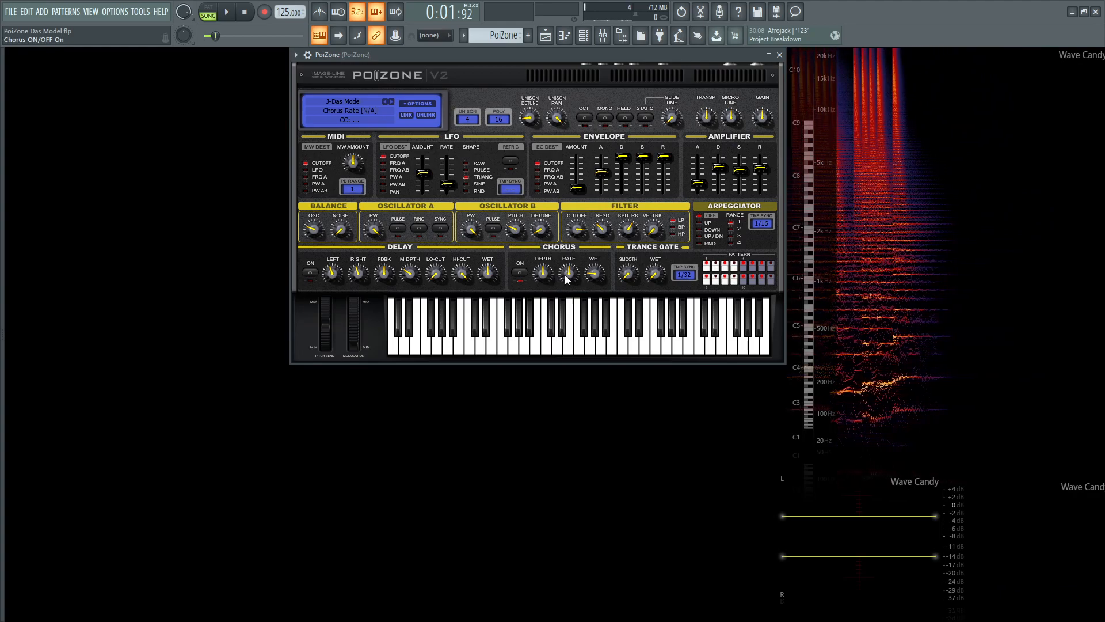
scroll(565, 274, "up", 2)
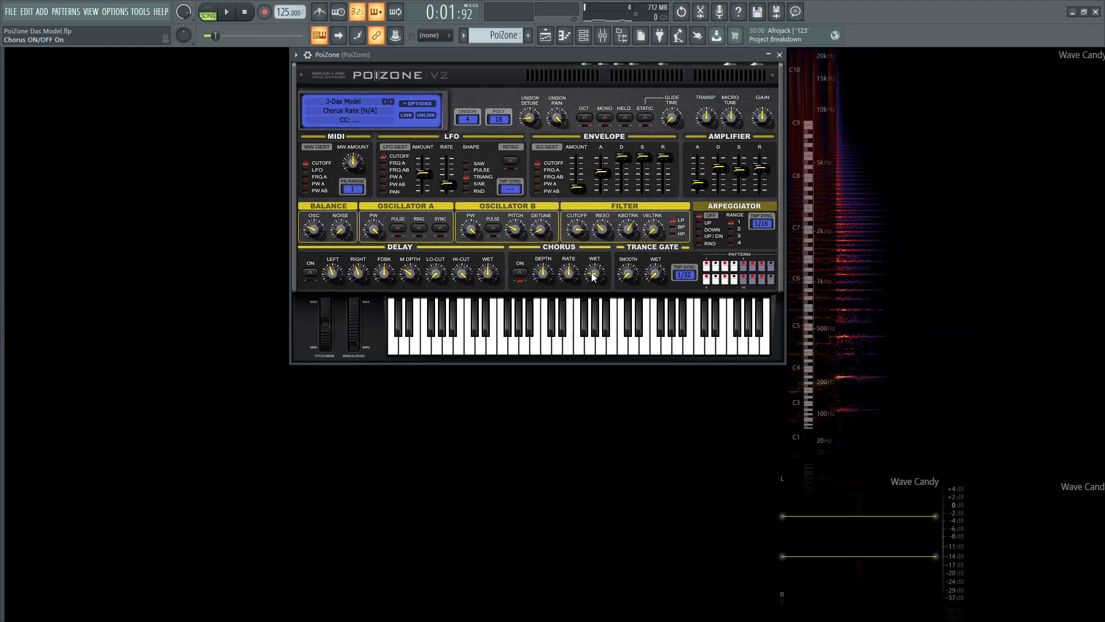
Compare the patch with chorus off and on during playback, leaving chorus enabled.
key("space")
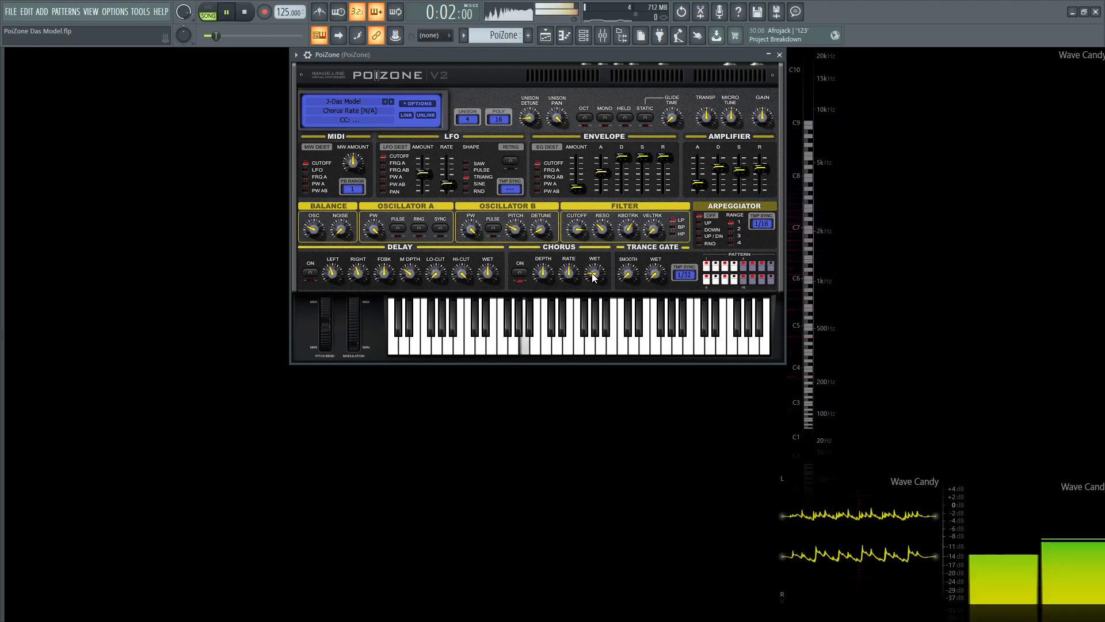
left_click(519, 271)
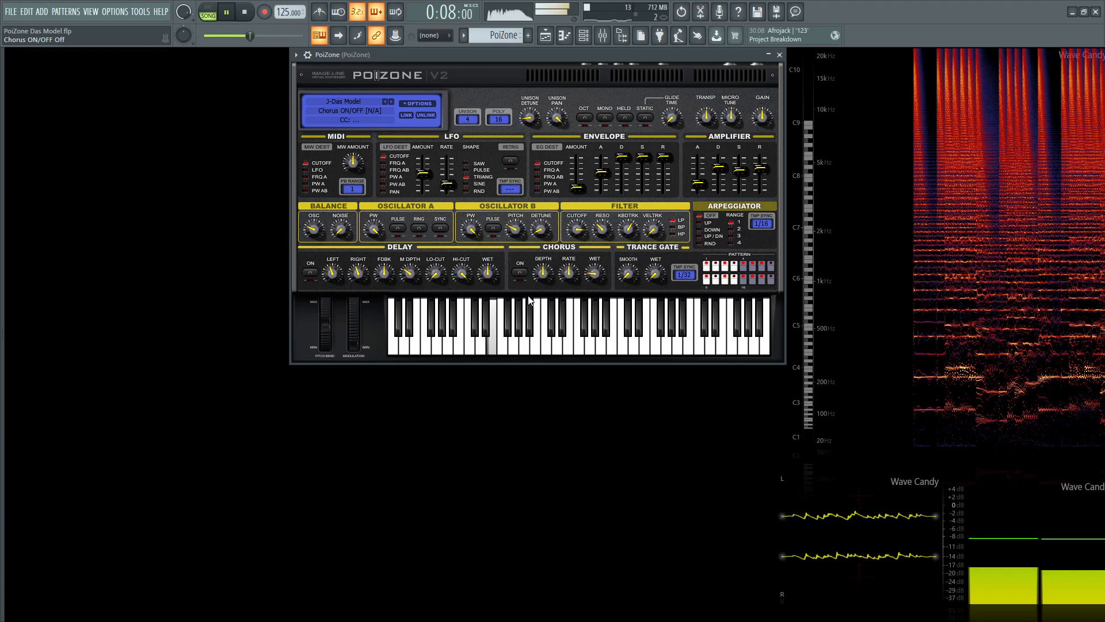
left_click(521, 275)
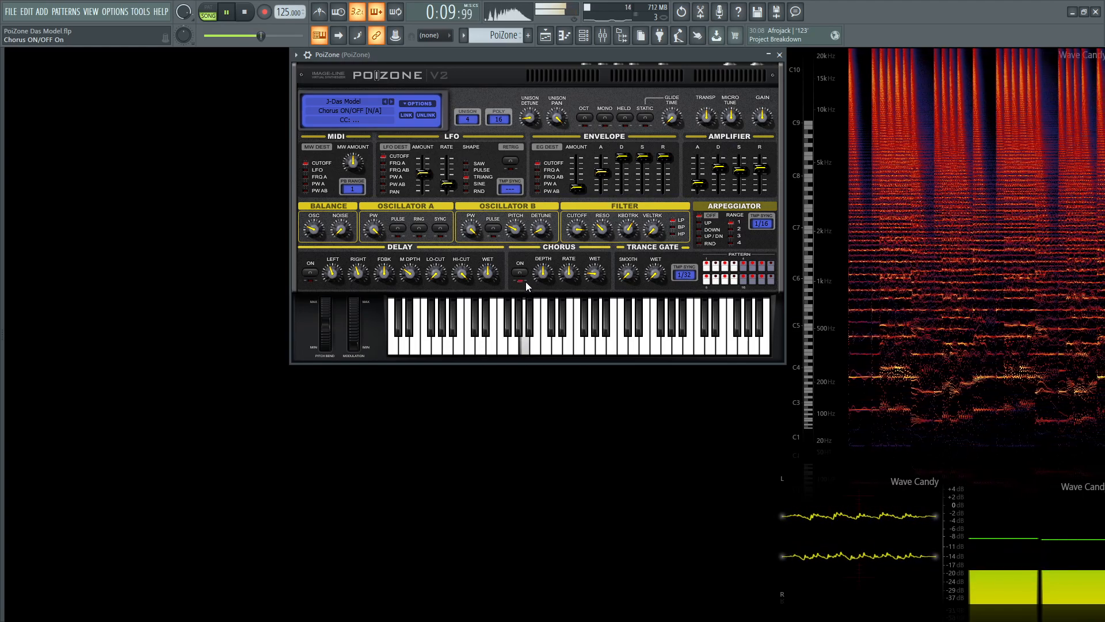
key("space")
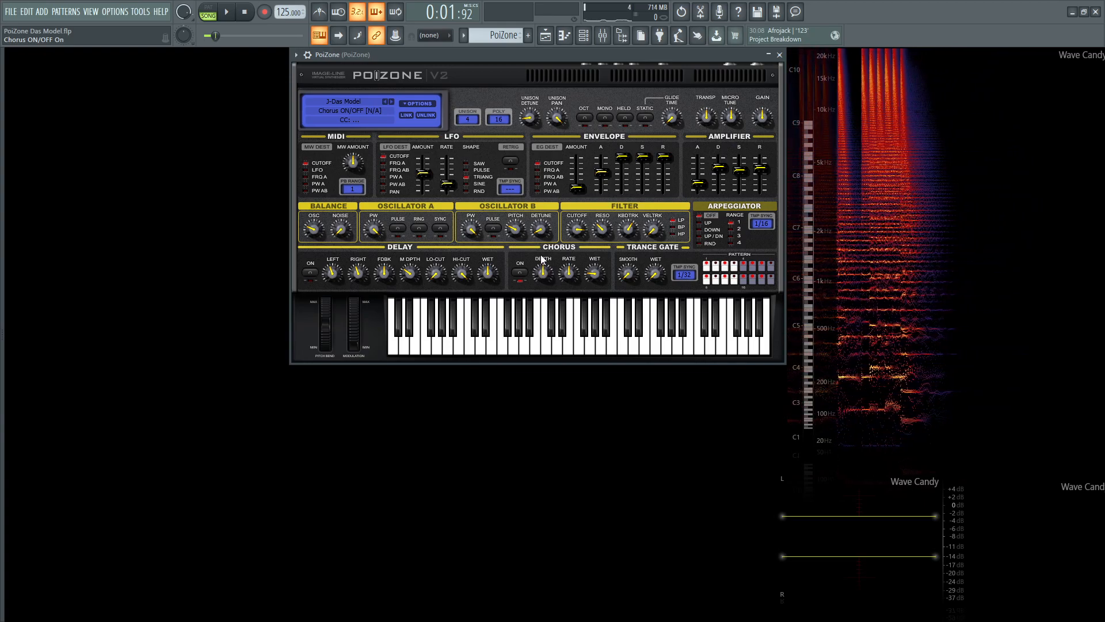
Show the mixer and open the PoiZone insert's Parametric EQ 2, playing the song through it.
key("F9")
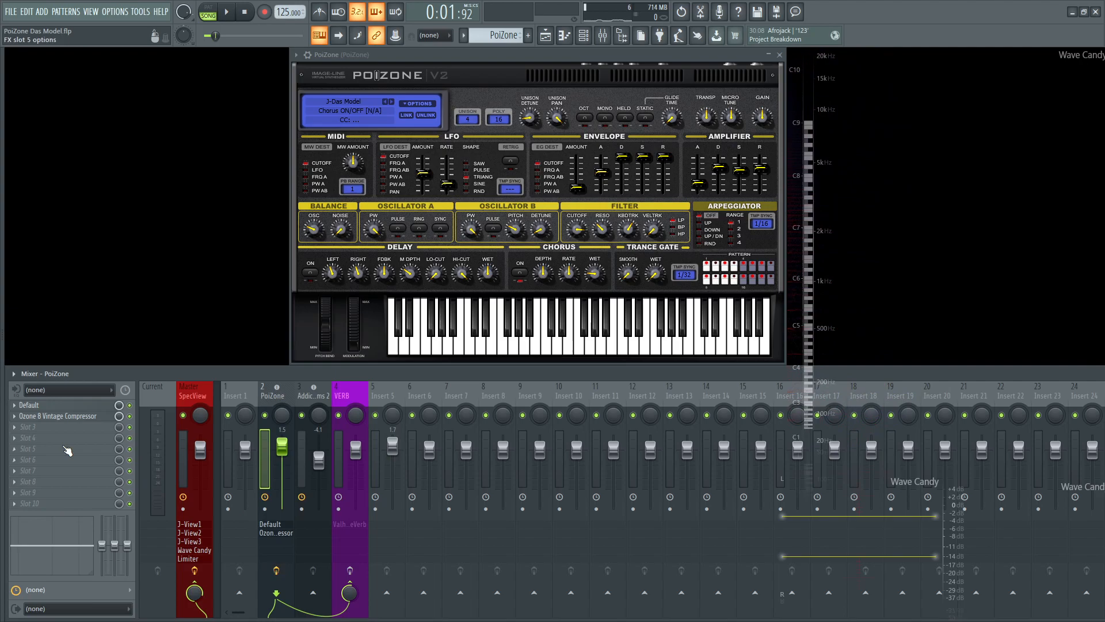
left_click(53, 406)
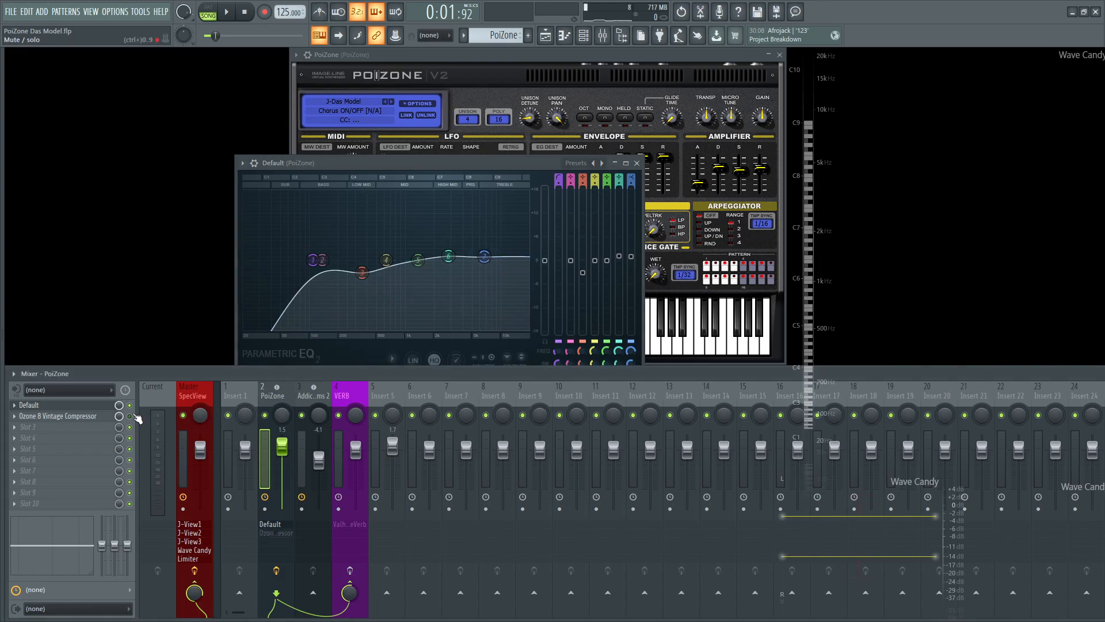
key("space")
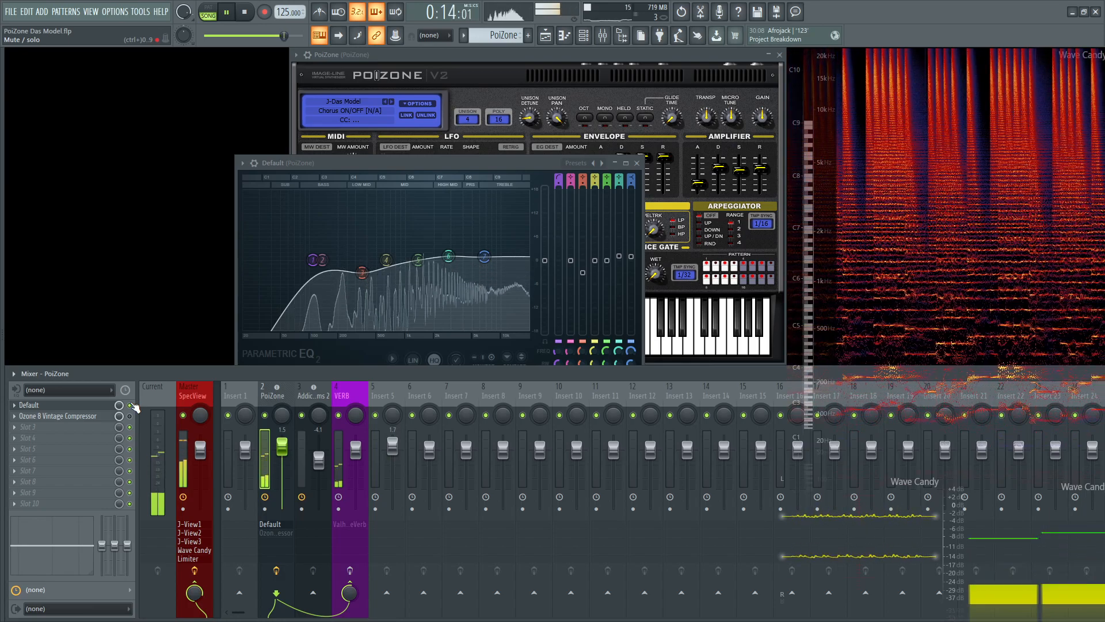
Open the Ozone 8 Vintage Compressor on the channel, watch it work during playback, then close it.
key("space")
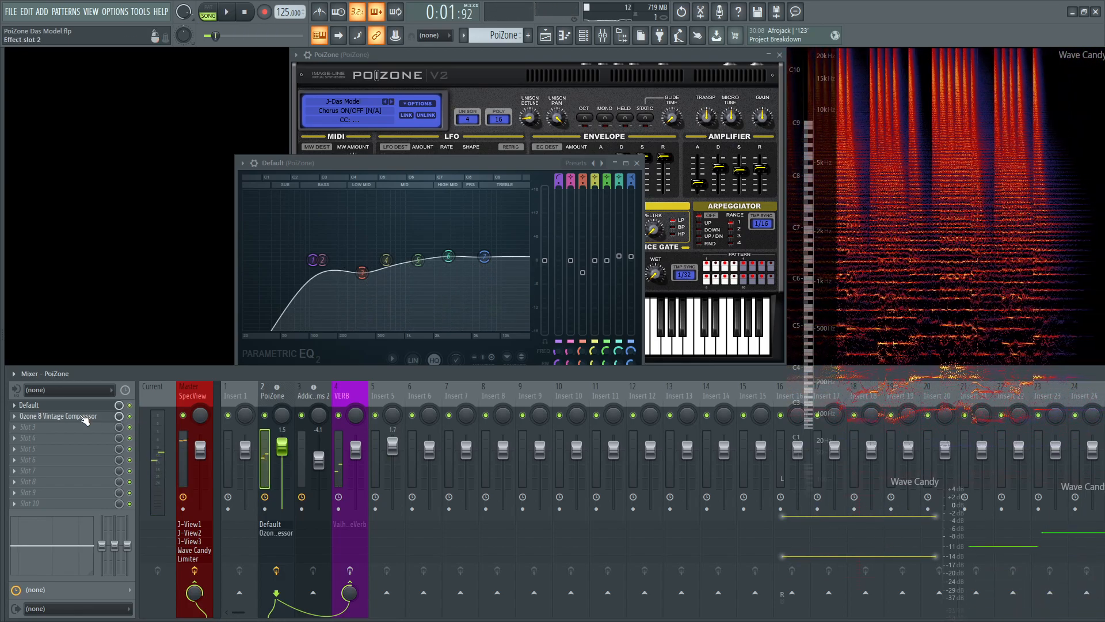
left_click(85, 419)
key("space")
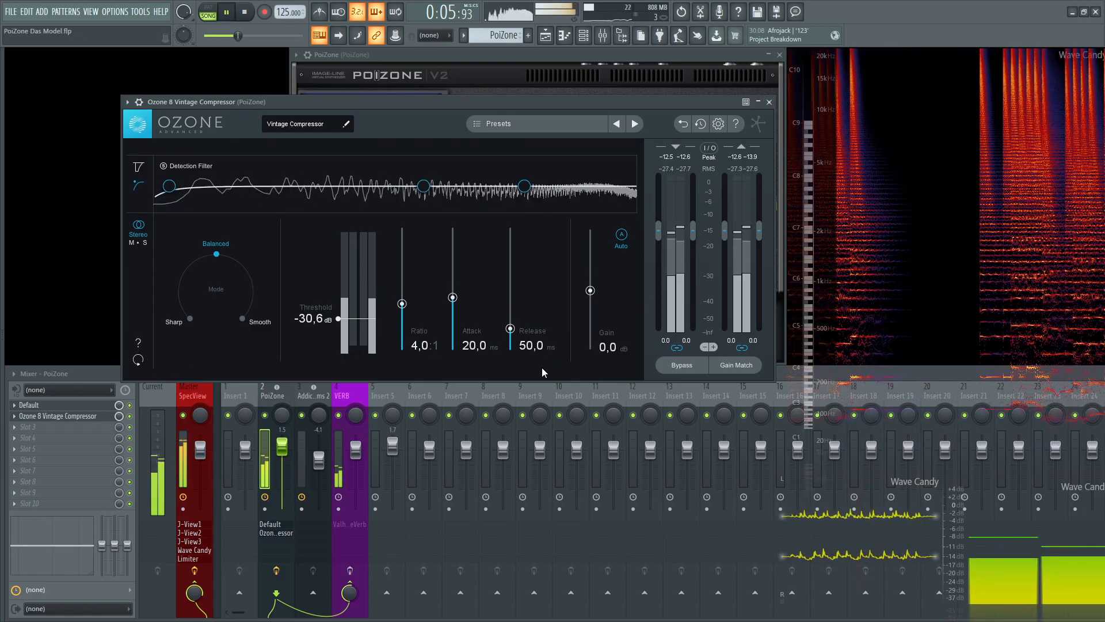
key("space")
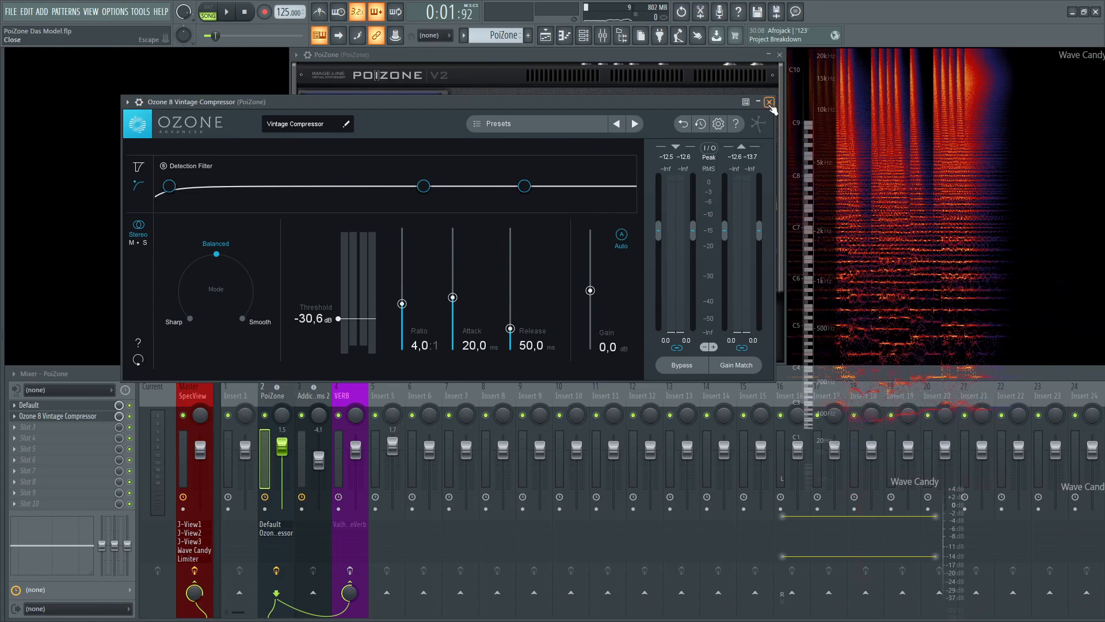
left_click(770, 103)
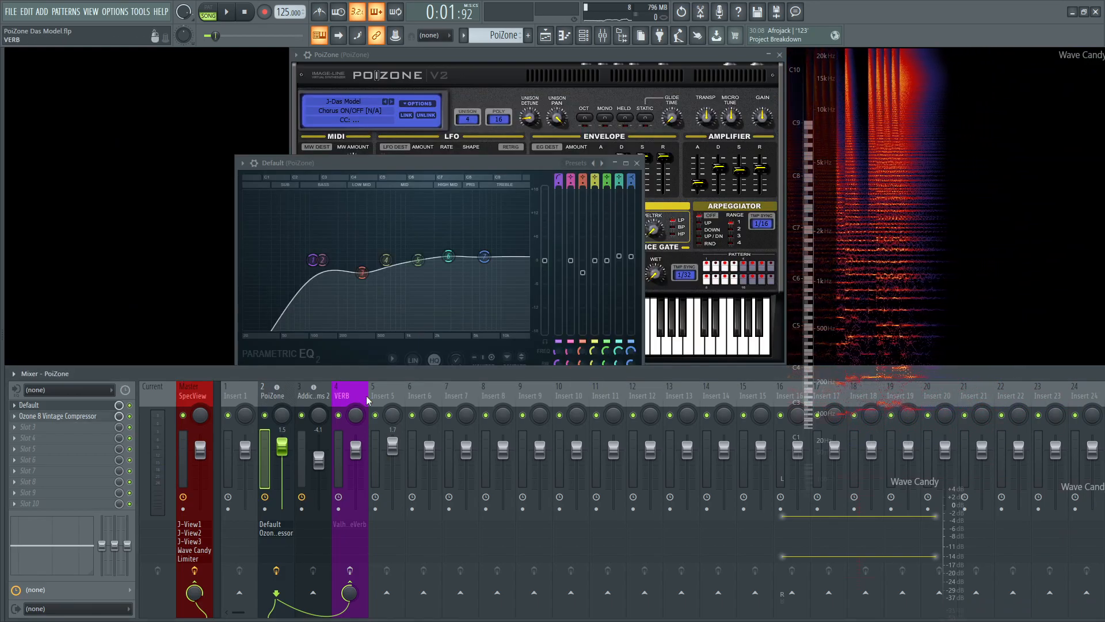
Inspect the VERB reverb channel, return to the PoiZone insert, then switch to the Playlist.
left_click(343, 394)
left_click(277, 395)
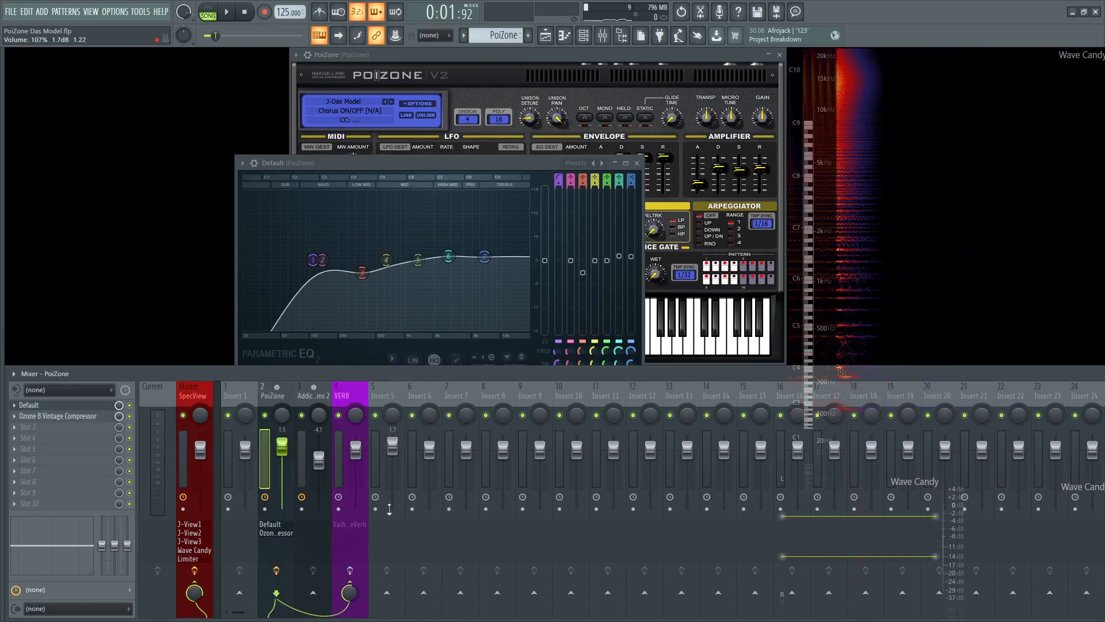
key("space")
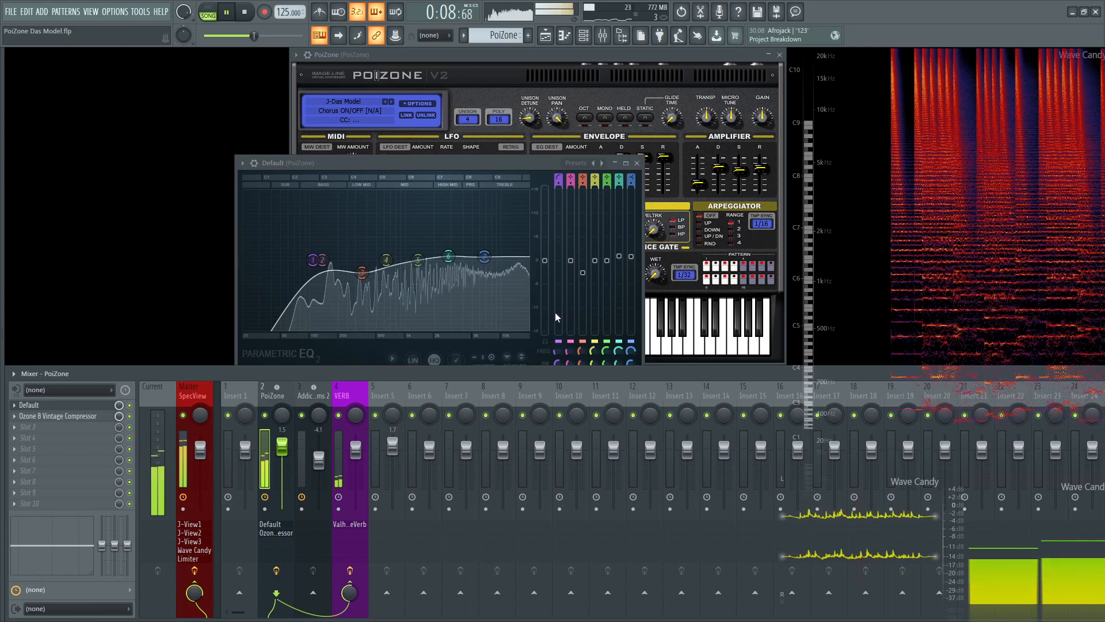
key("F9")
key("F5")
Unmute the Addictive Drums 2 track and play the synth together with the drums.
key("space")
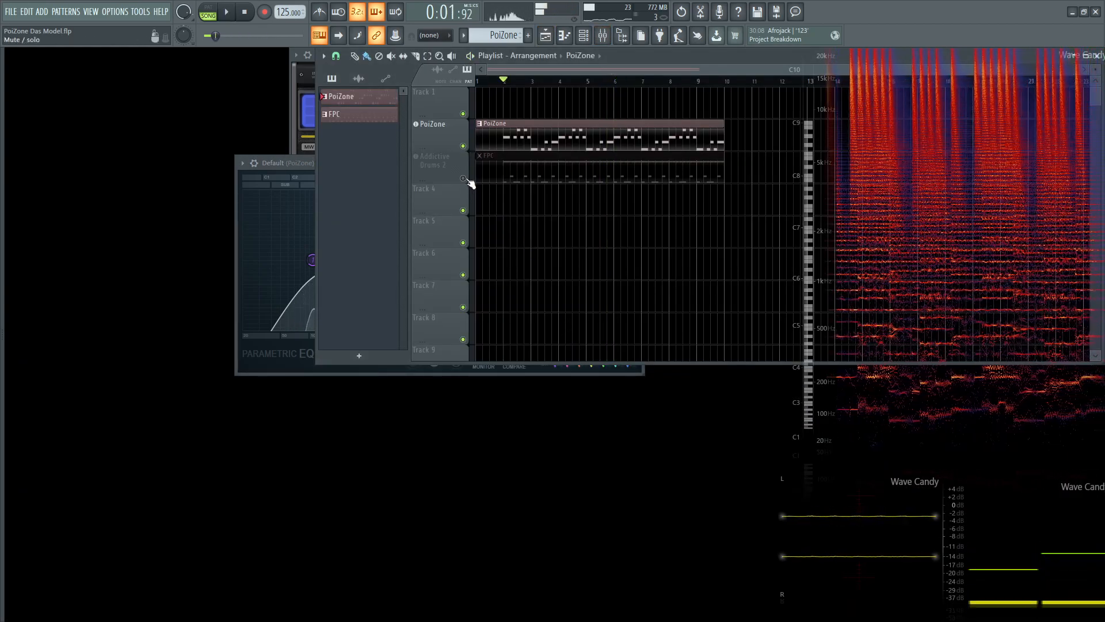
left_click(463, 179)
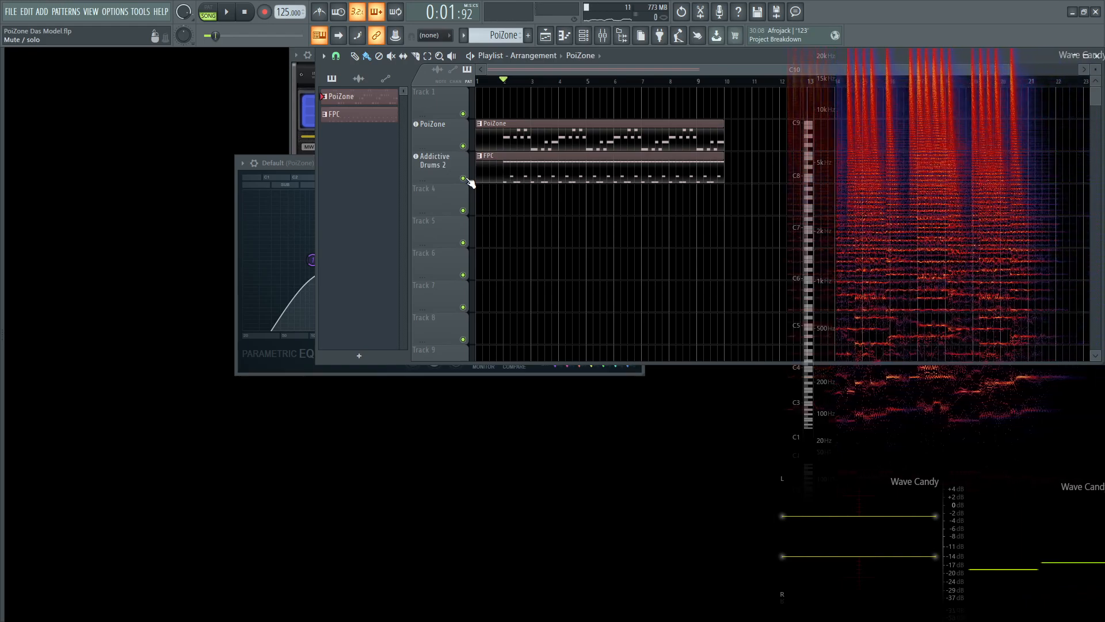
key("space")
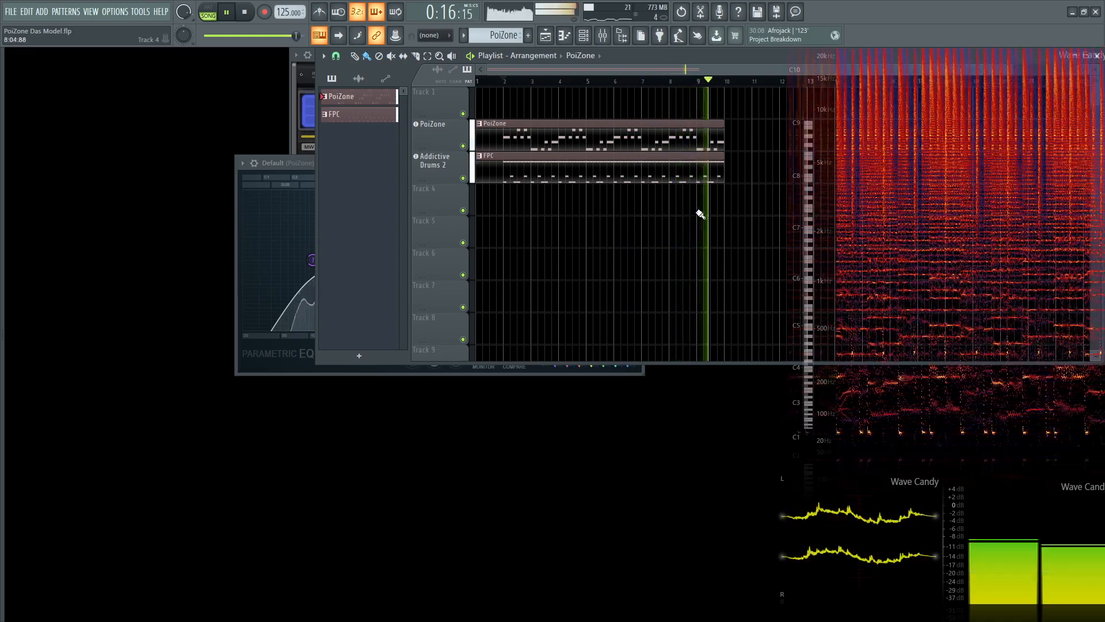
key("space")
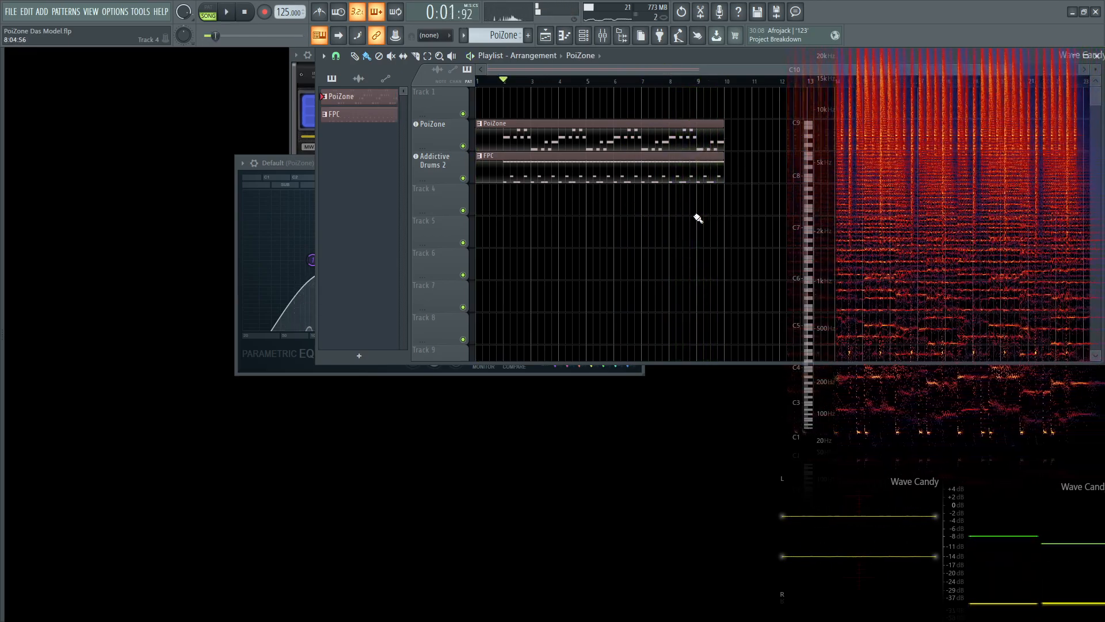